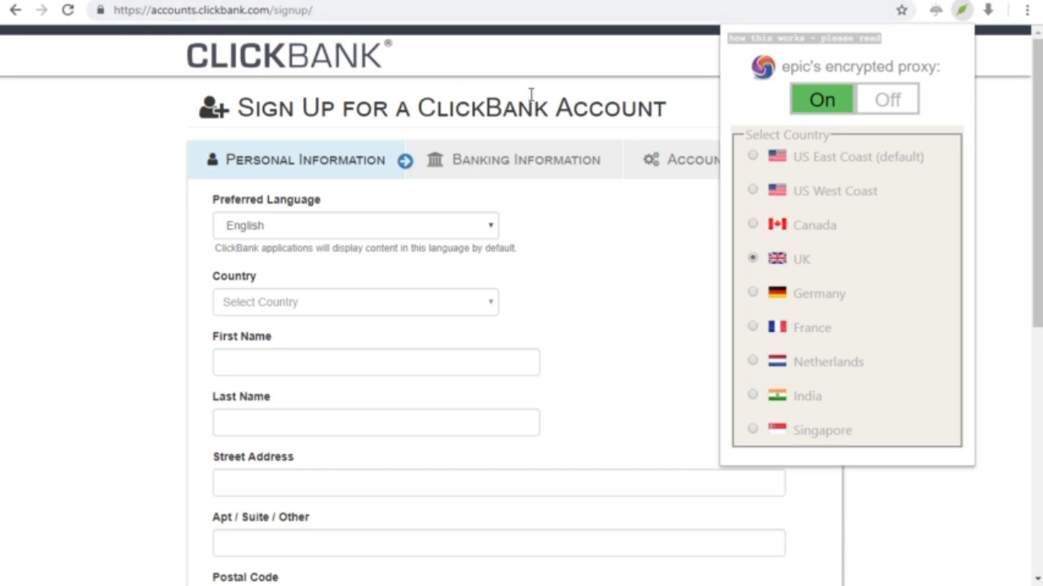
- Open a new tab and choose UK as the country in the encrypted proxy settings
key("ctrl+t")
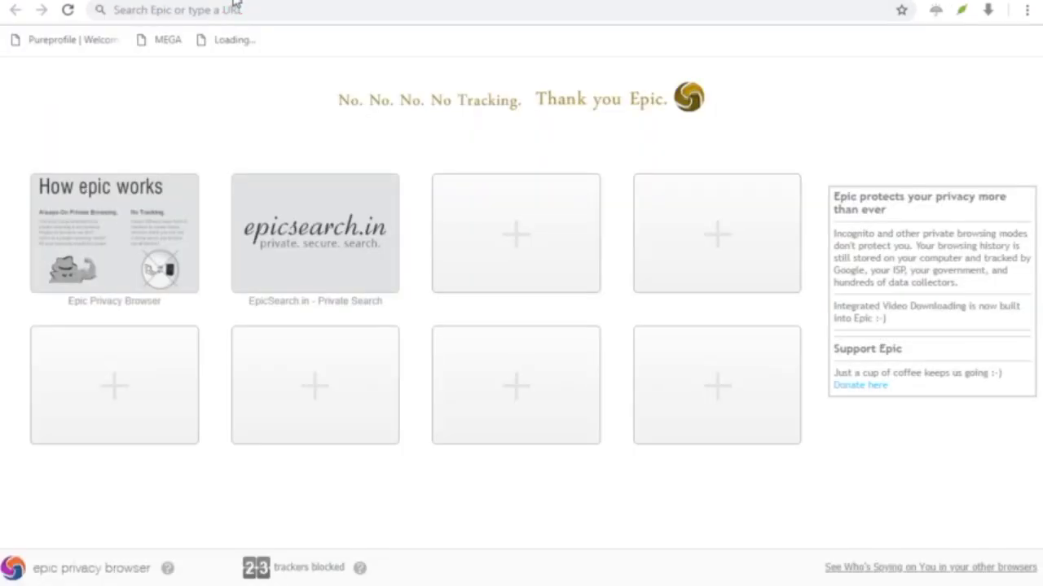
left_click(961, 11)
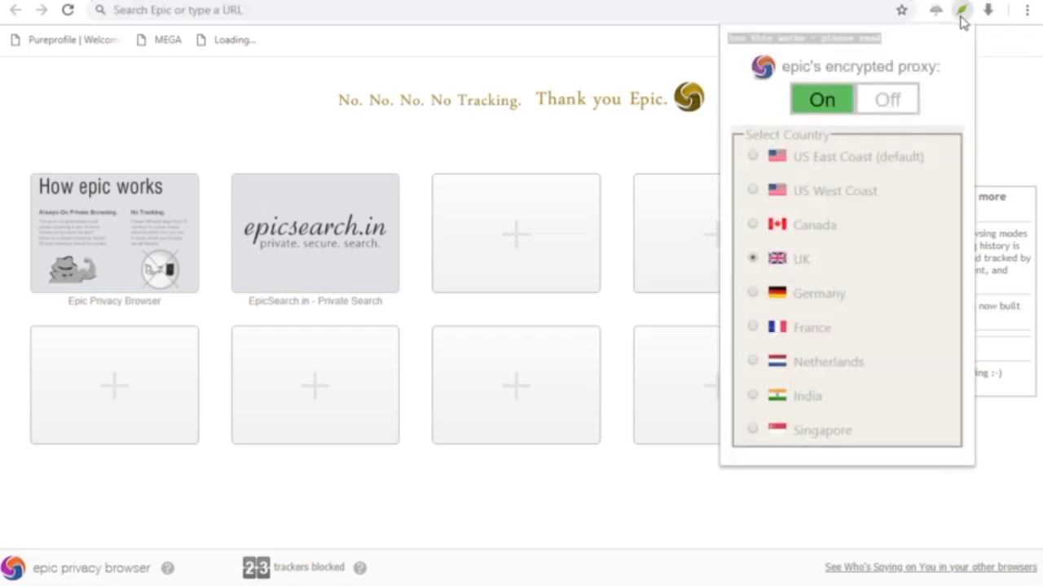
left_click(750, 261)
- Go to clickbank.com and open the account creation page
left_click(586, 13)
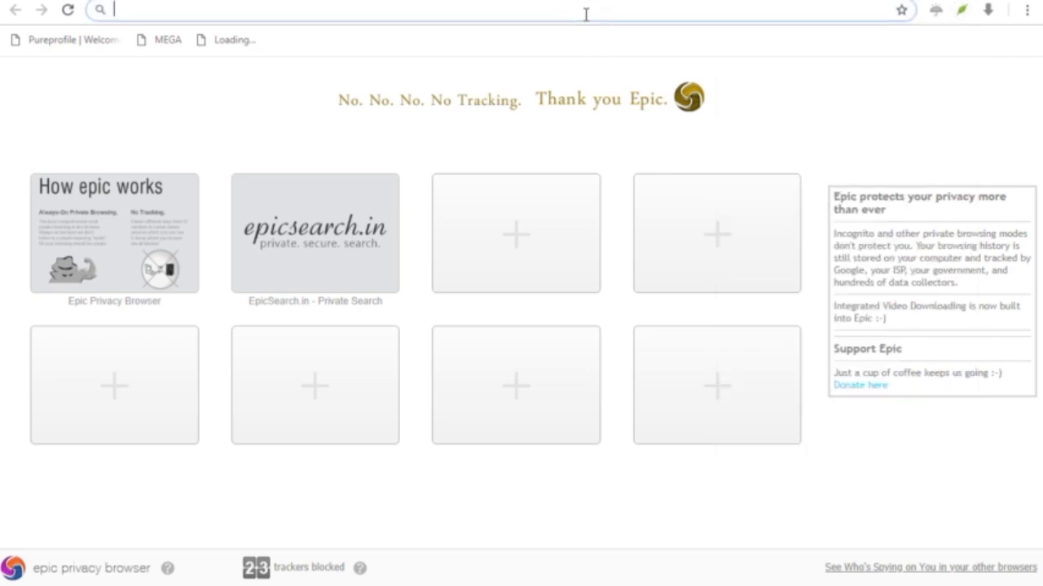
type("CLC")
key("BackSpace")
key("BackSpace")
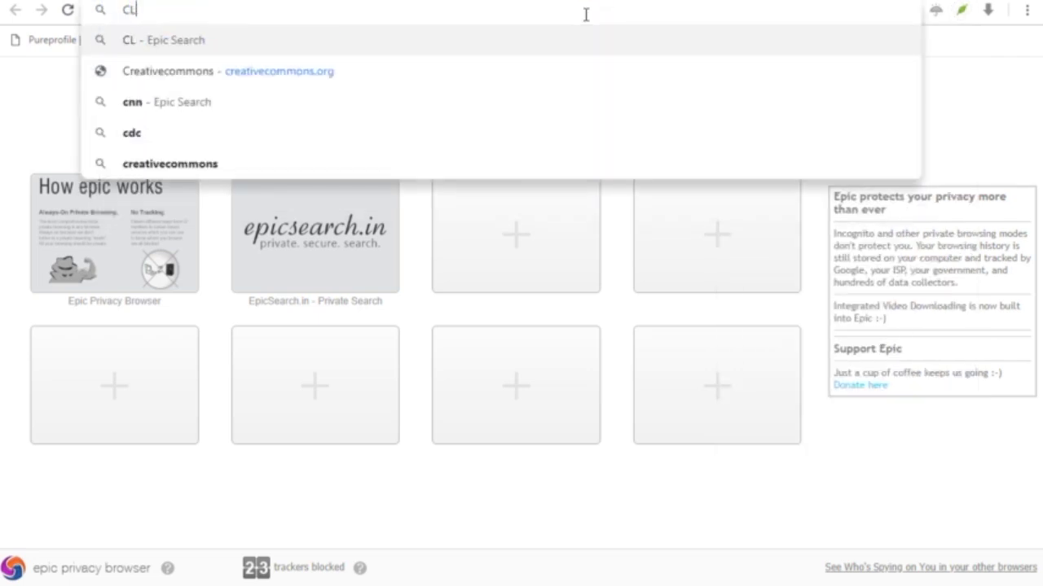
type("ICK")
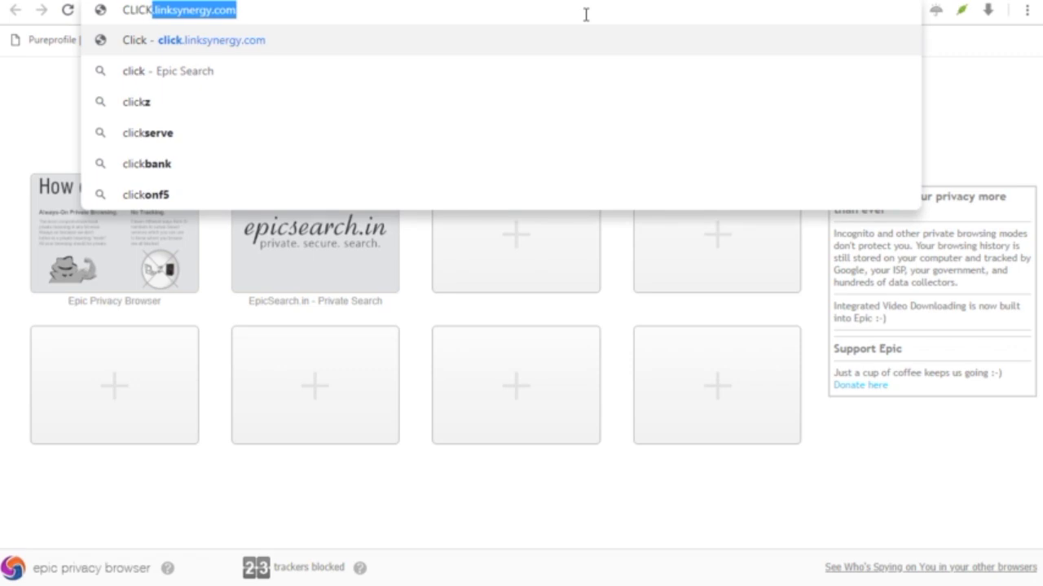
type("BA")
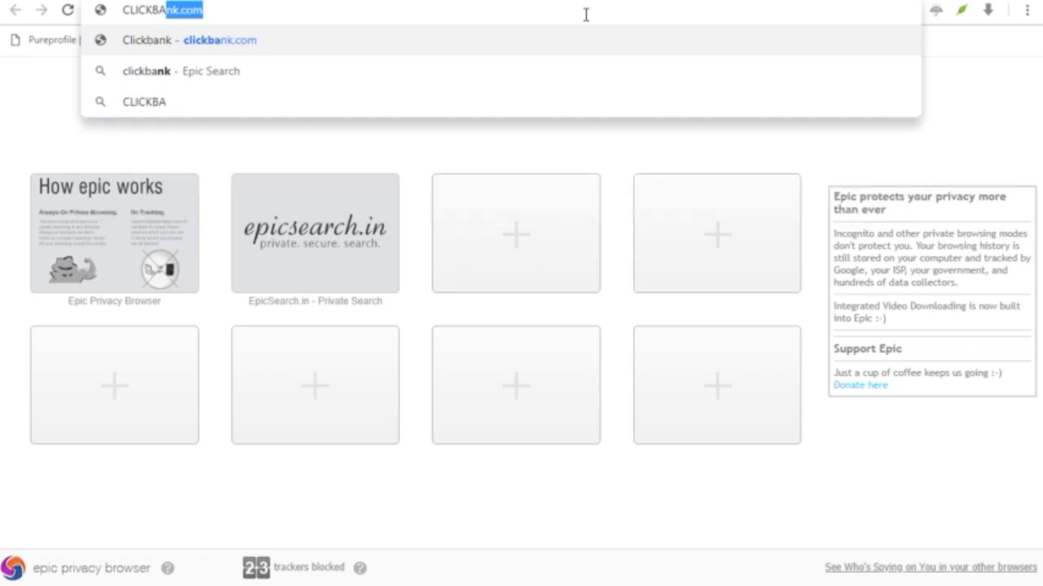
key("Return")
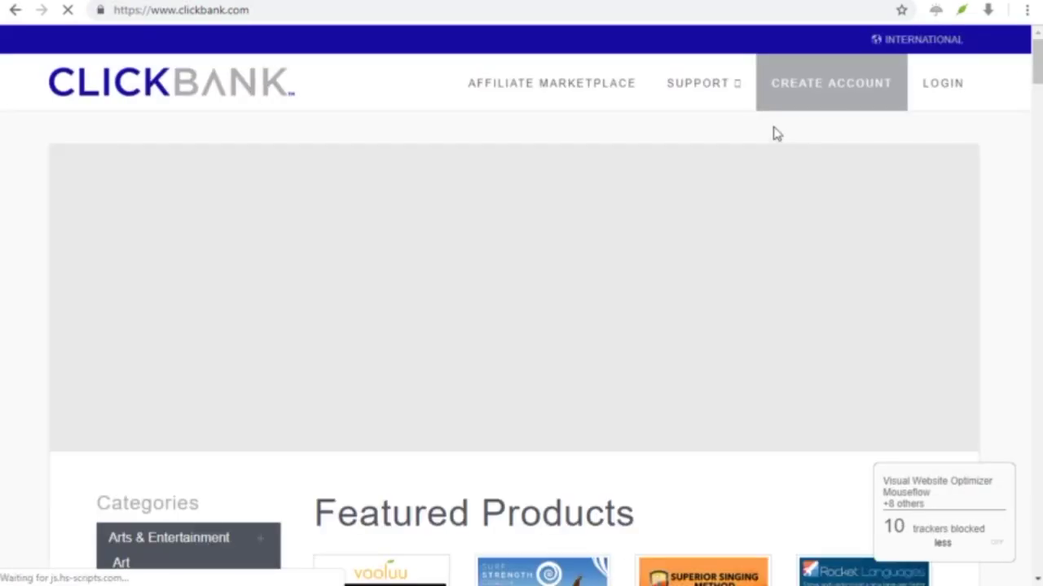
left_click(813, 98)
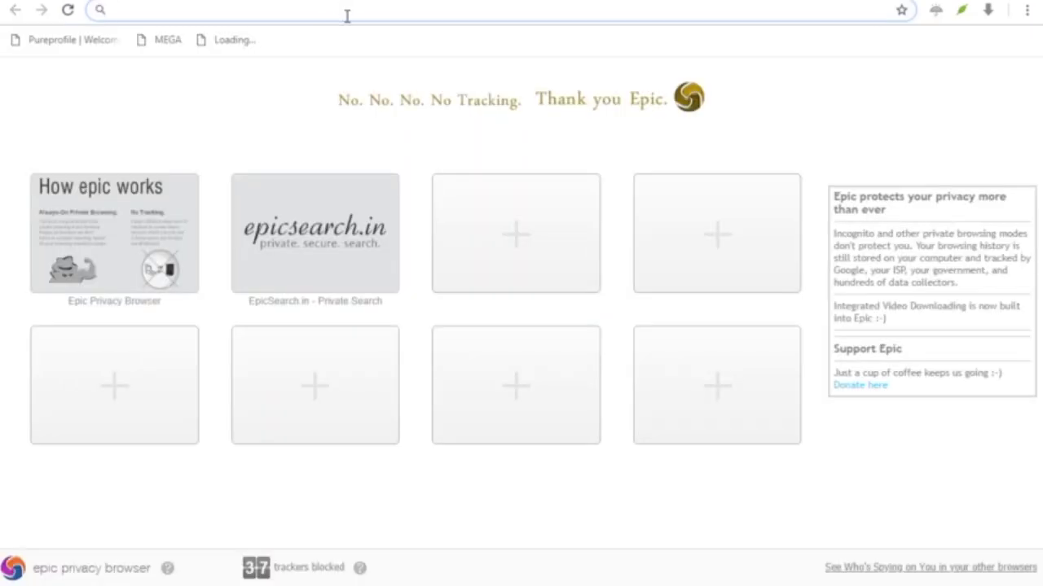
- Look up FAKEADDRESSGENERATOR in the new tab
type("FAK")
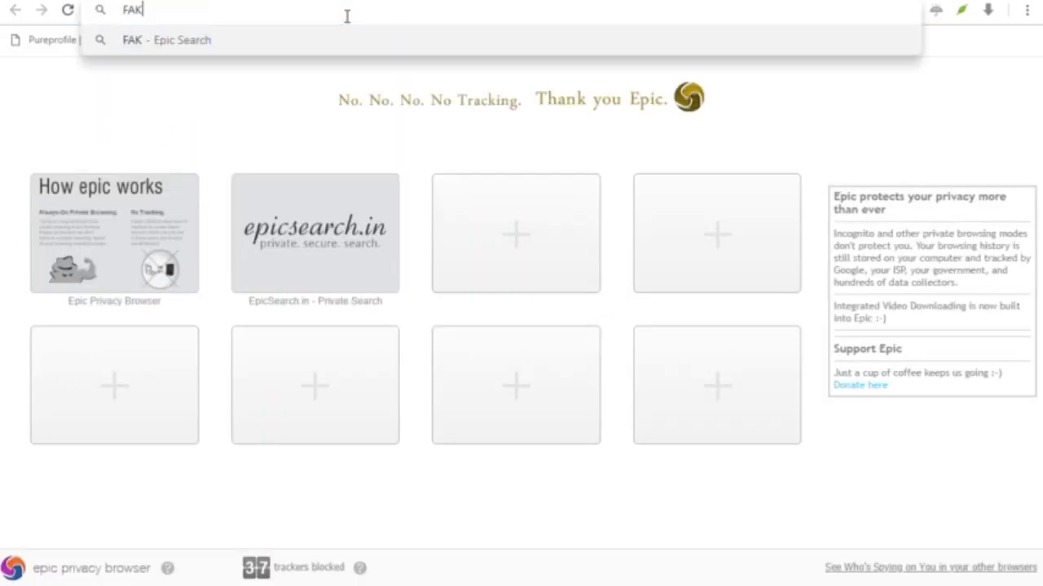
type("ENA")
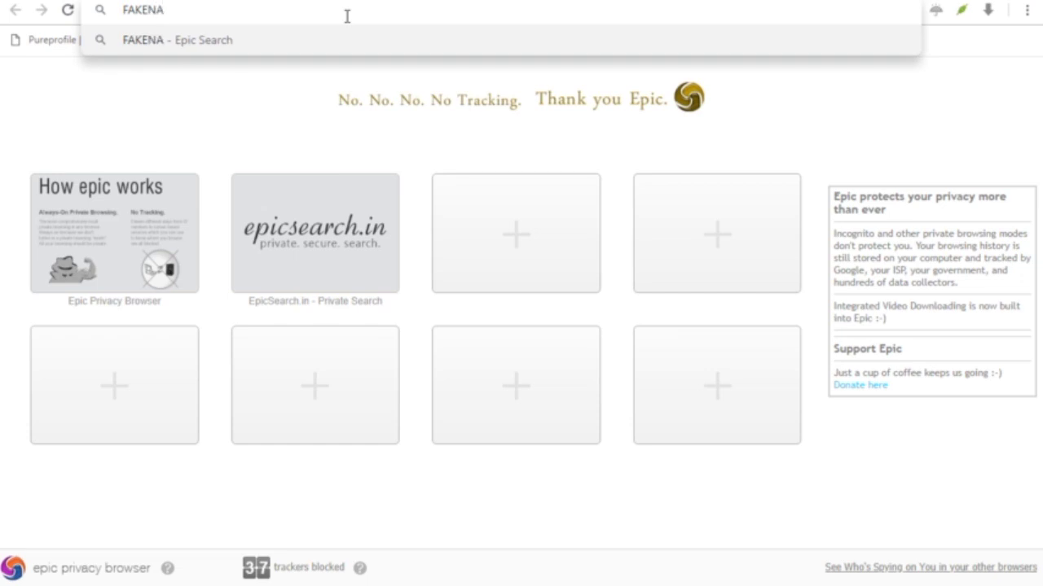
key("BackSpace")
key("BackSpace")
type("ADDRESS")
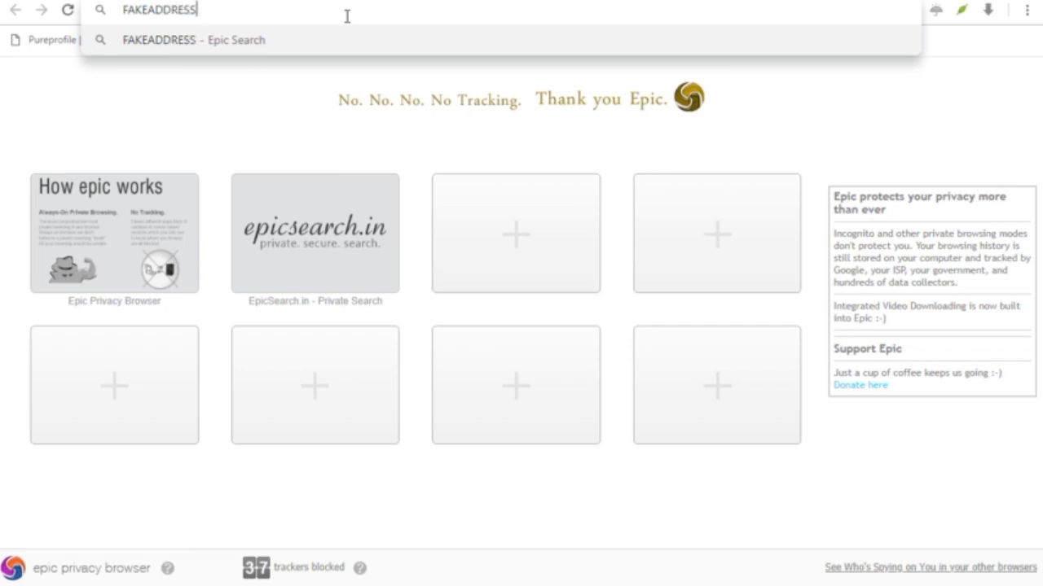
type("GENERATOR")
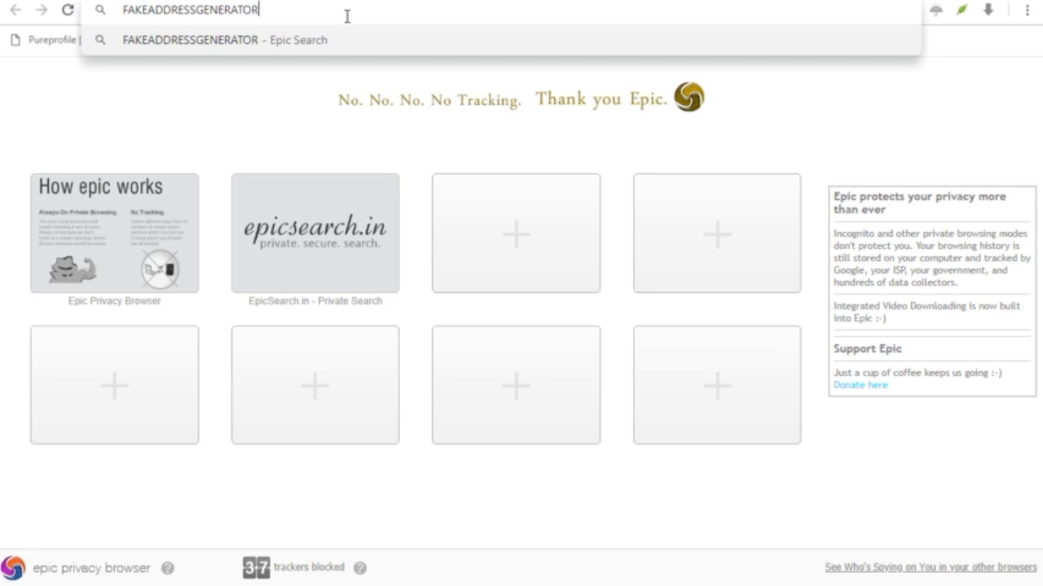
key("Return")
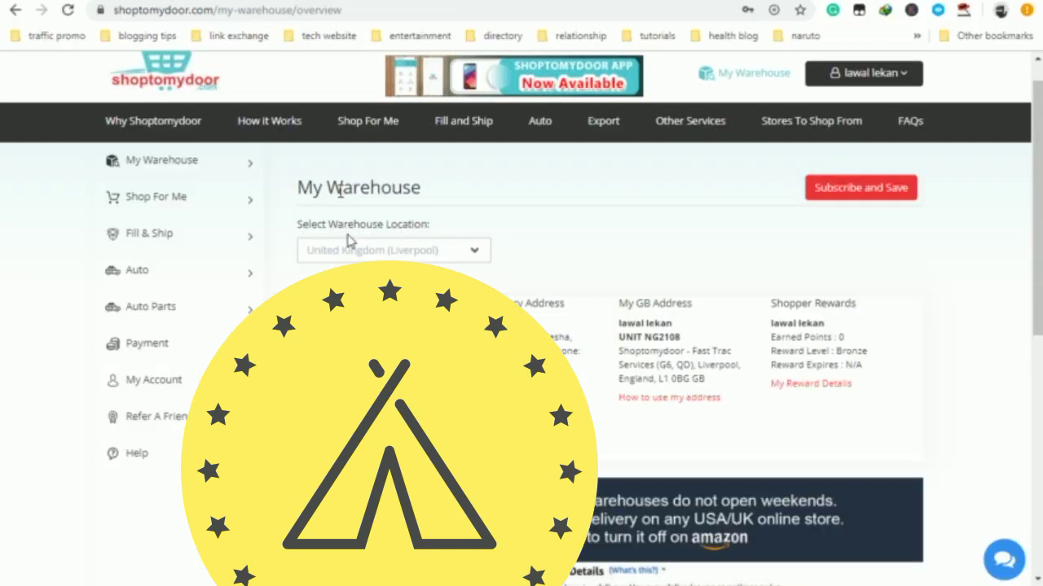
- On shoptomydoor.com, select the United Kingdom (Liverpool) warehouse and open the instructions for using its address
left_click(365, 251)
left_click(391, 277)
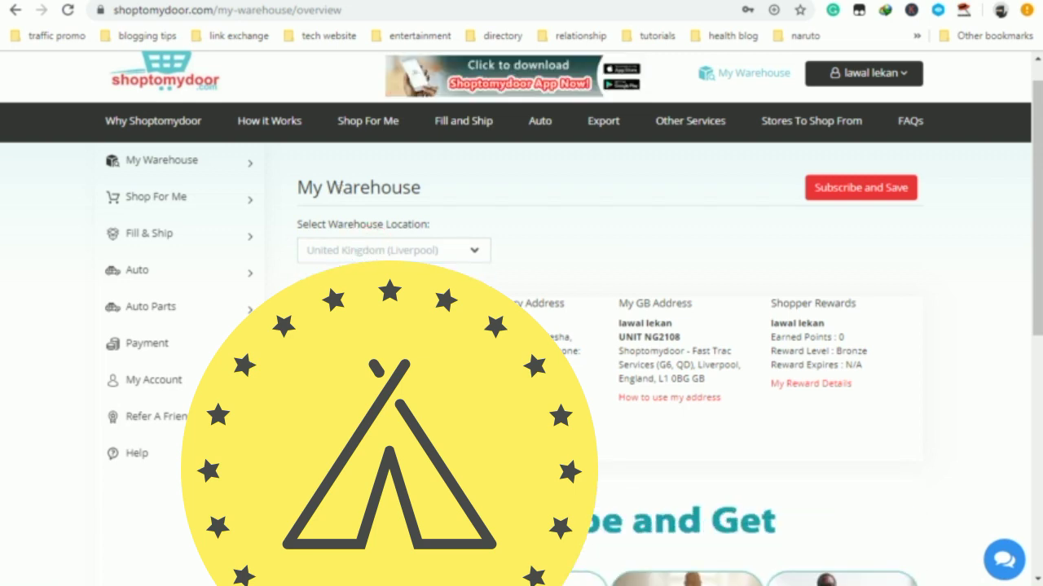
left_click(651, 399)
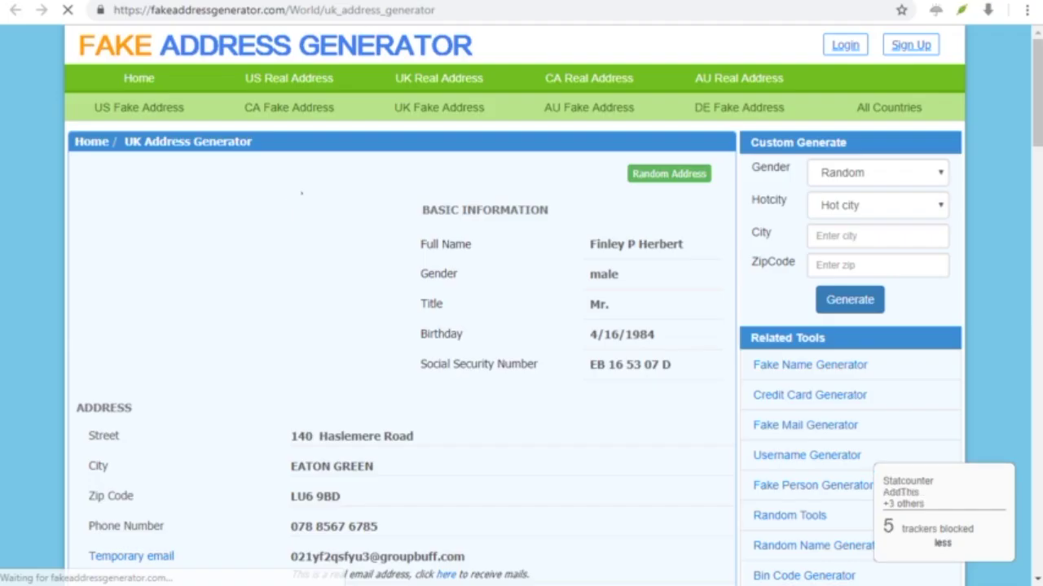
- Review the address, phone and e-mail details on the UK address generator page
scroll(304, 196, "down", 3)
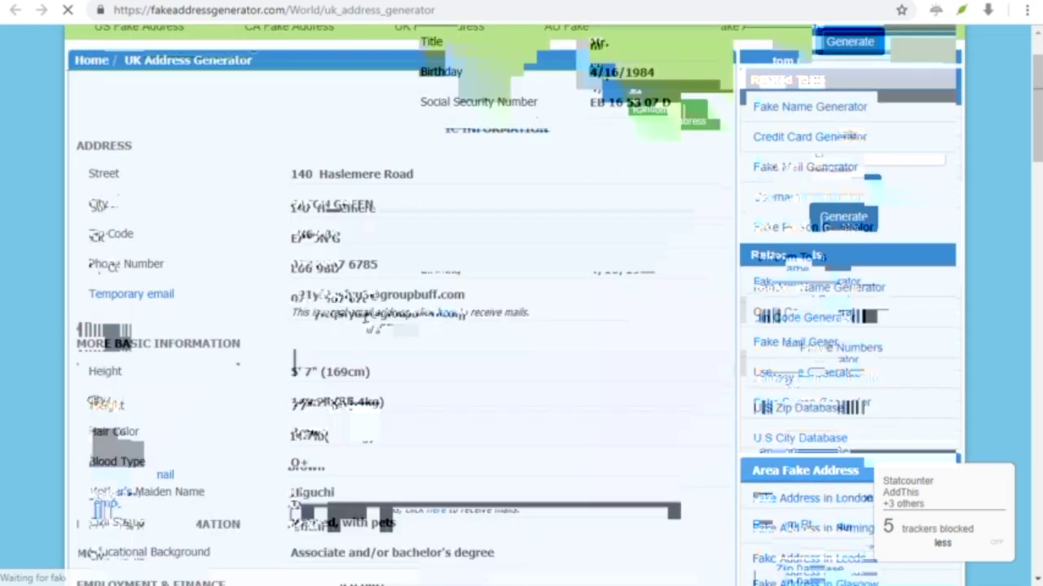
scroll(377, 304, "down", 2)
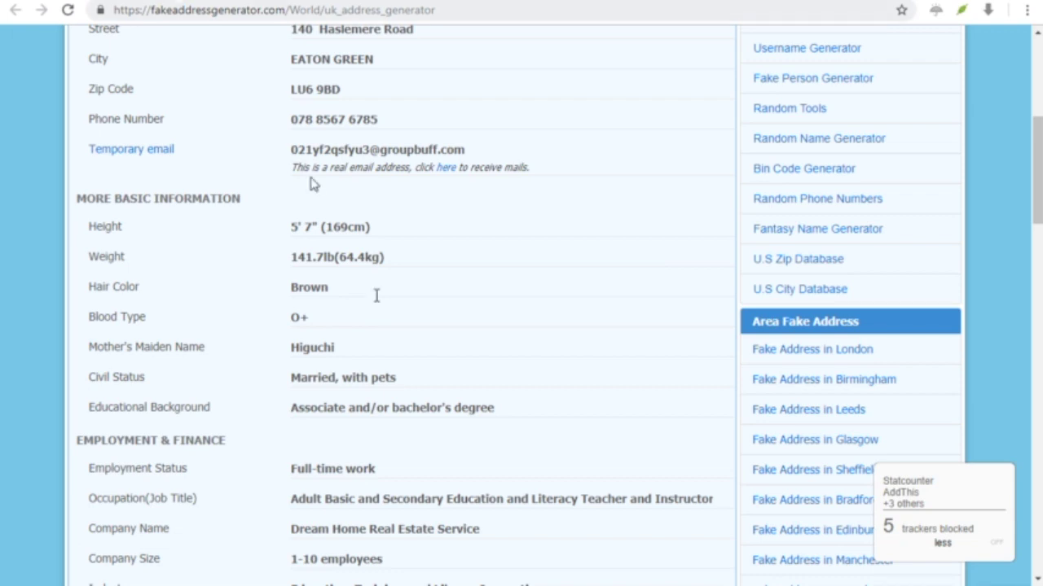
- In the ClickBank signup form, choose United Kingdom as the country, complete the name and address fields, and enter Liverpool as the city
left_click(253, 299)
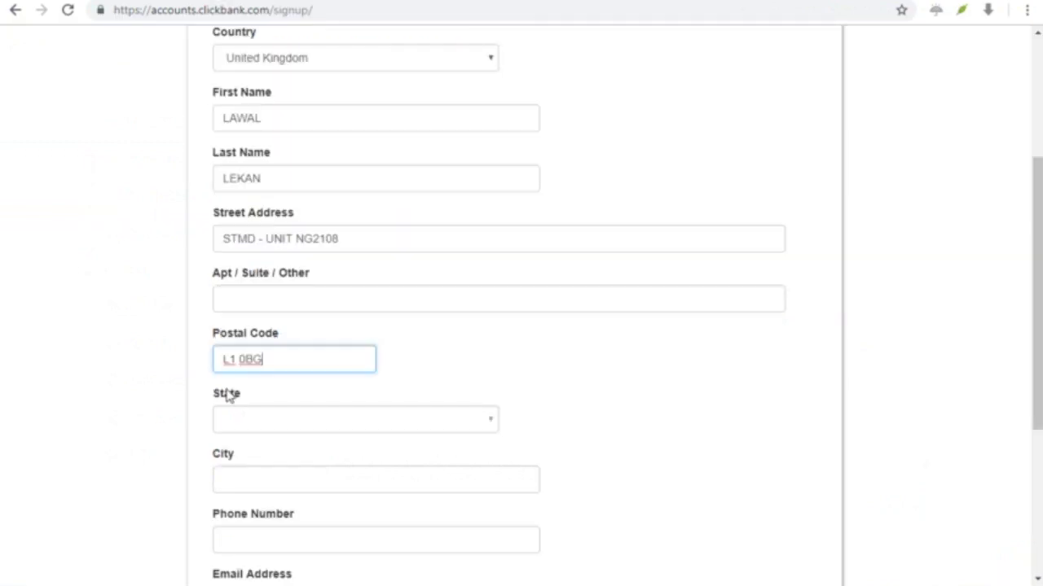
scroll(318, 342, "down", 1)
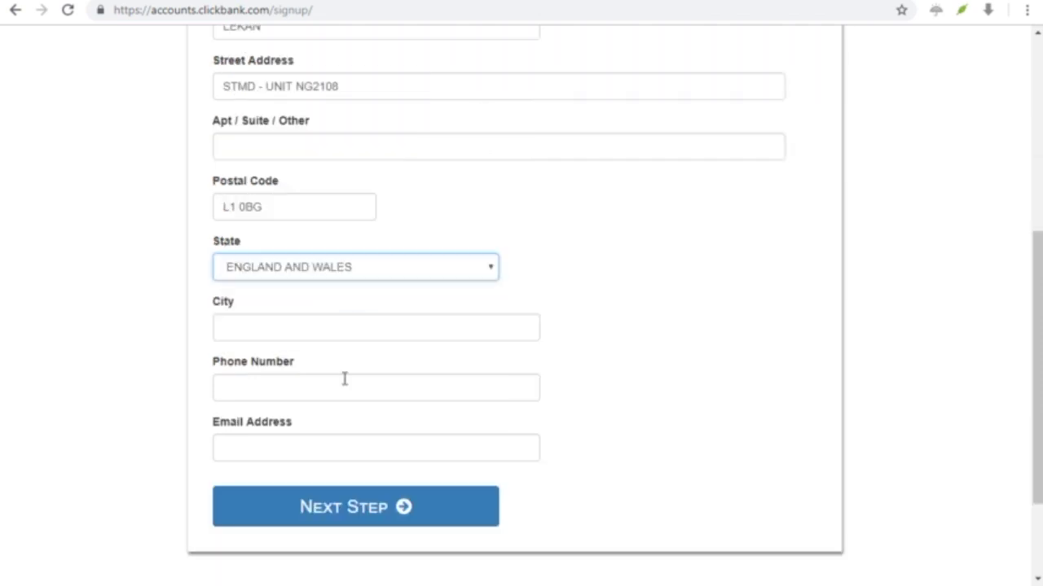
left_click(327, 323)
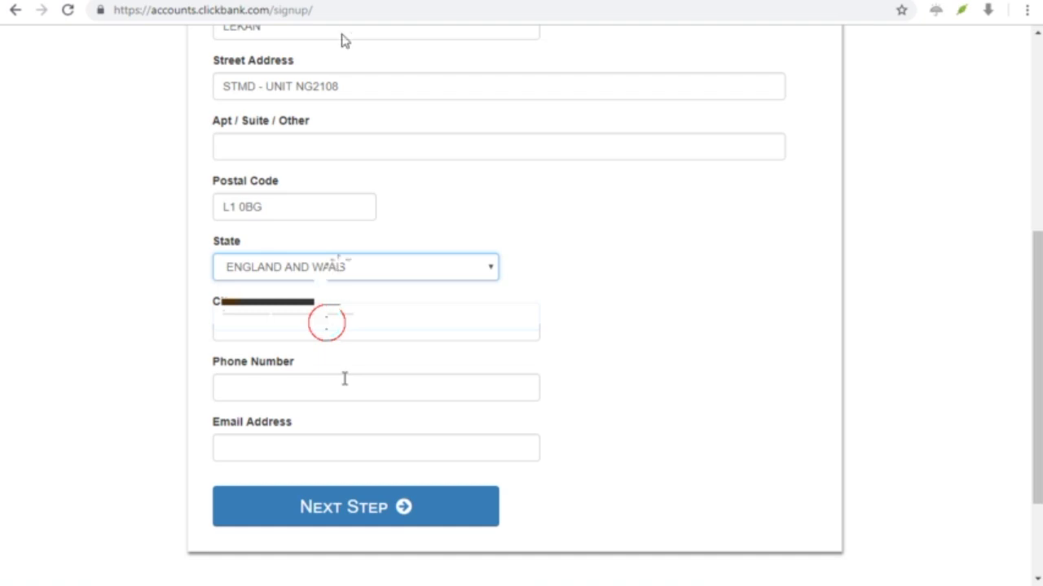
type("Liverpool")
left_click(231, 4)
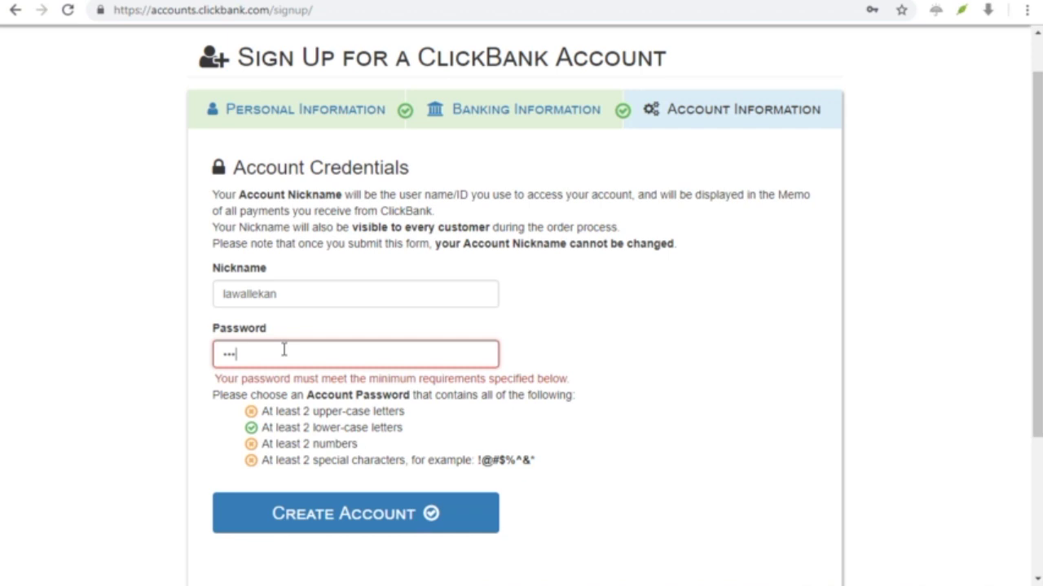
- Enter the account password in the credentials form and create the ClickBank account
type("a")
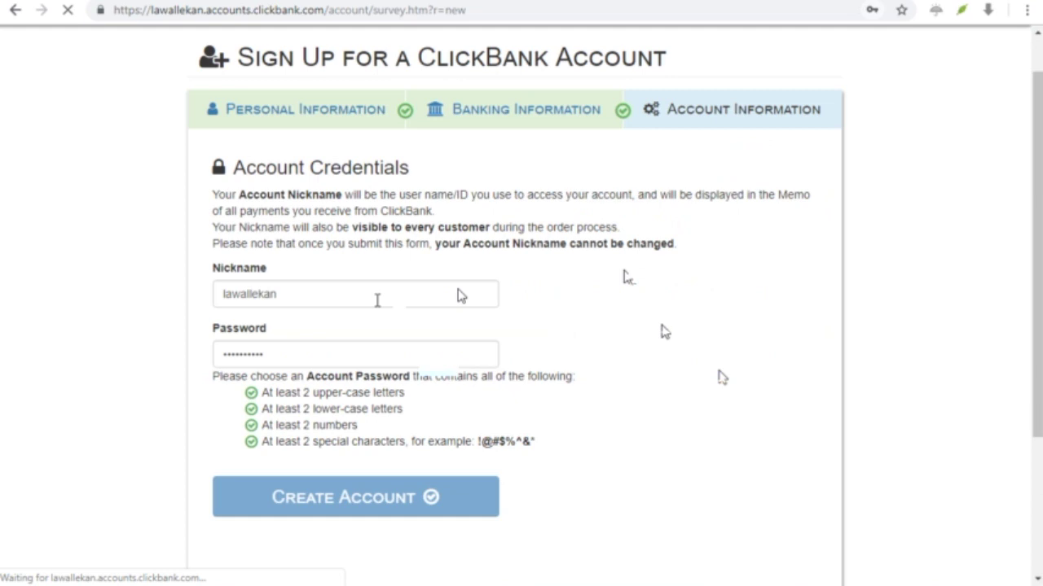
scroll(461, 296, "down", 1)
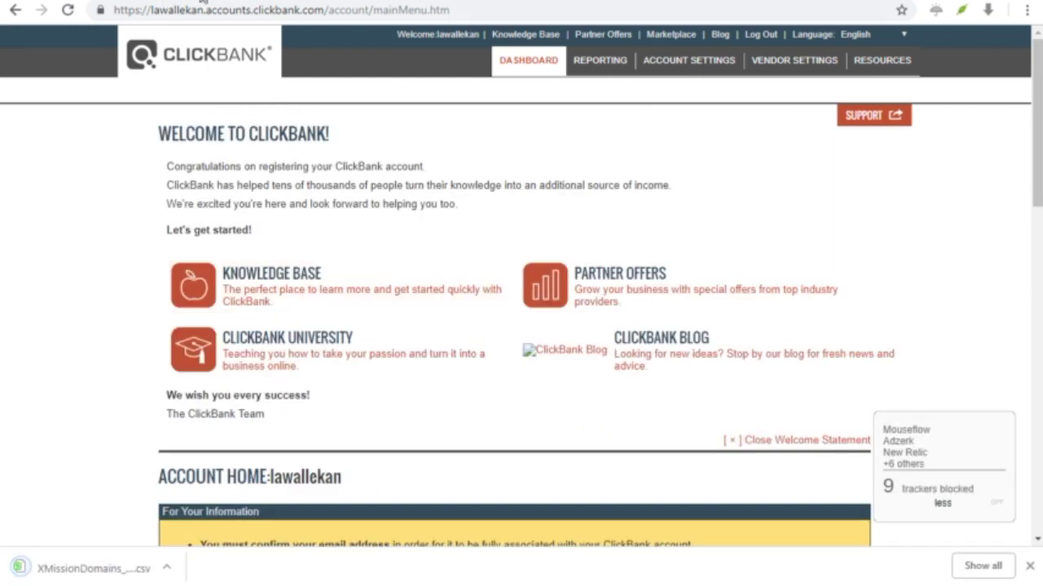
- Browse the marketplace's Health & Fitness diet products and open the HopLink Generator for a keto product, checking the Tracking ID help
scroll(521, 293, "down", 1)
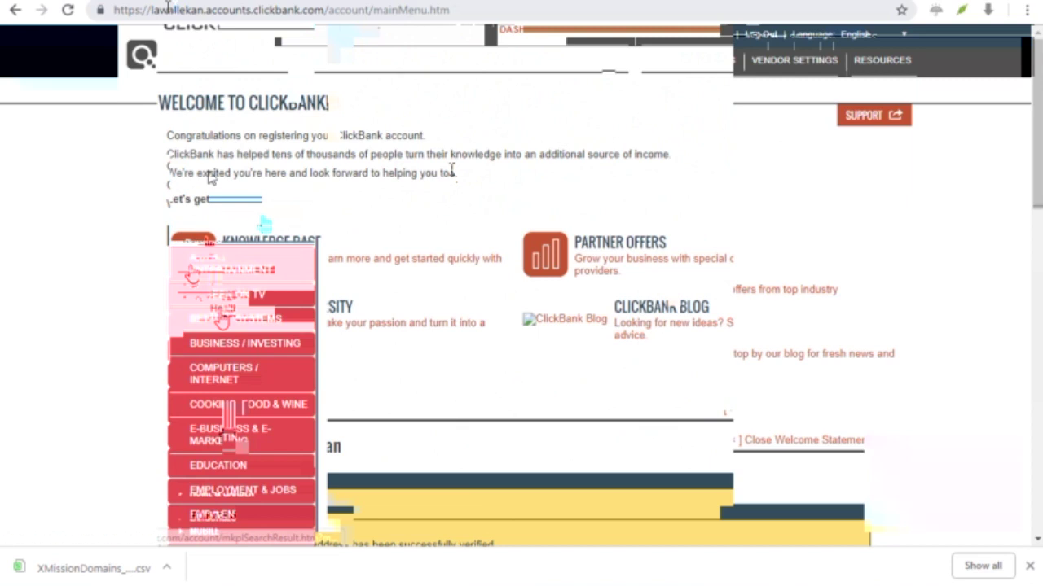
scroll(398, 275, "down", 1)
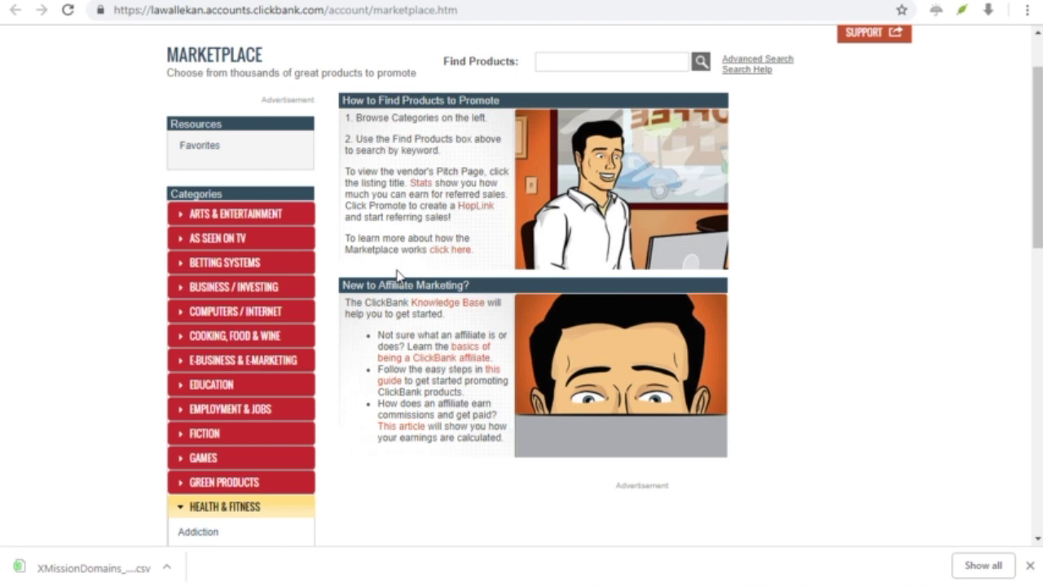
scroll(398, 274, "down", 1)
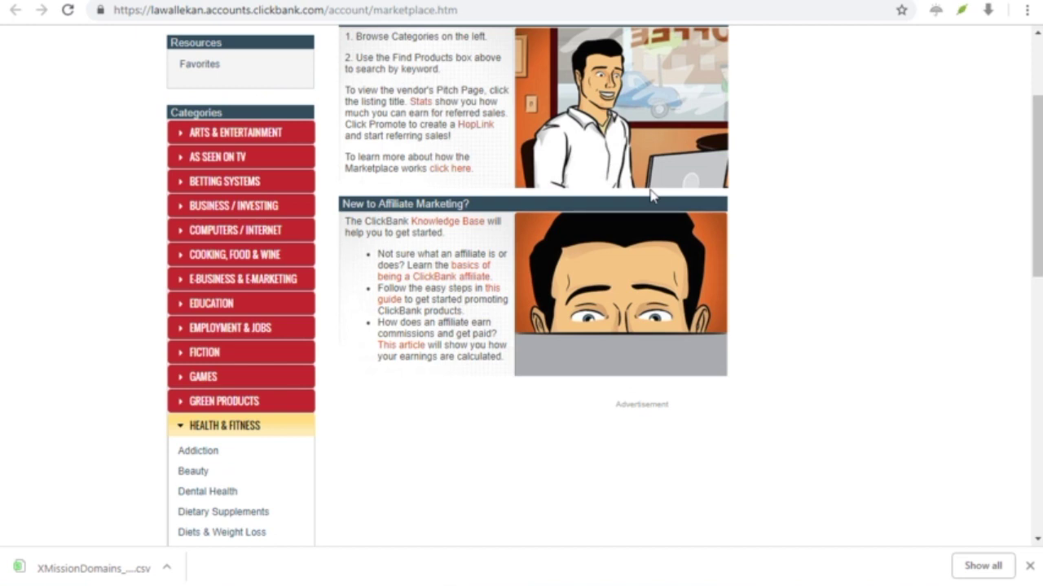
scroll(363, 399, "down", 1)
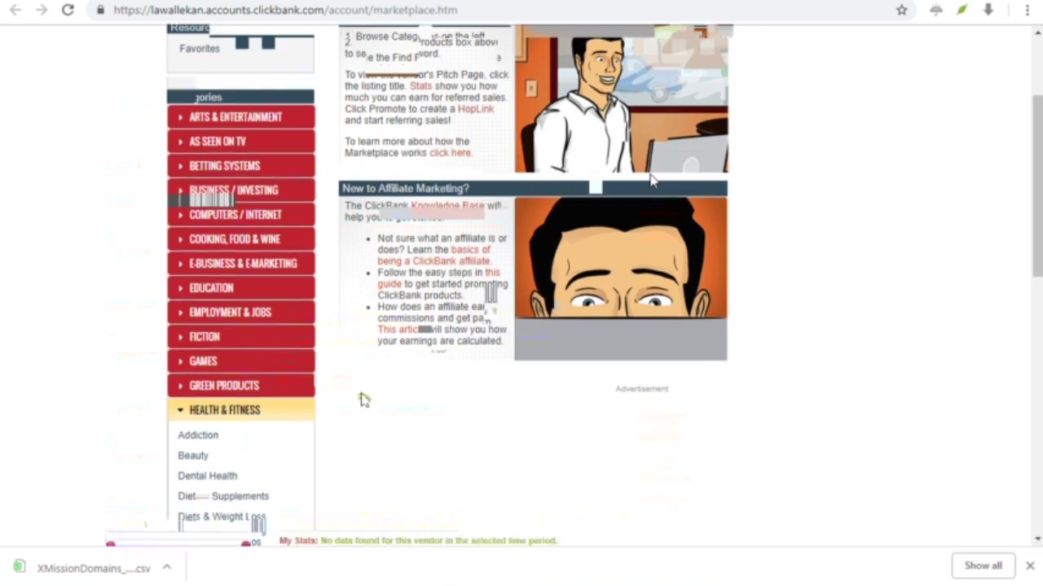
scroll(364, 399, "down", 2)
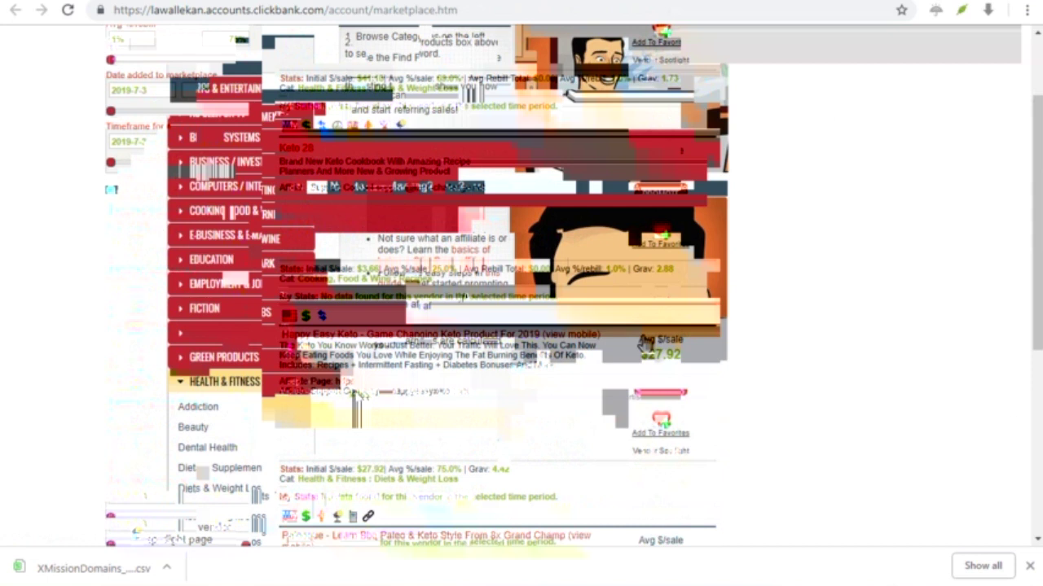
mouse_move(167, 157)
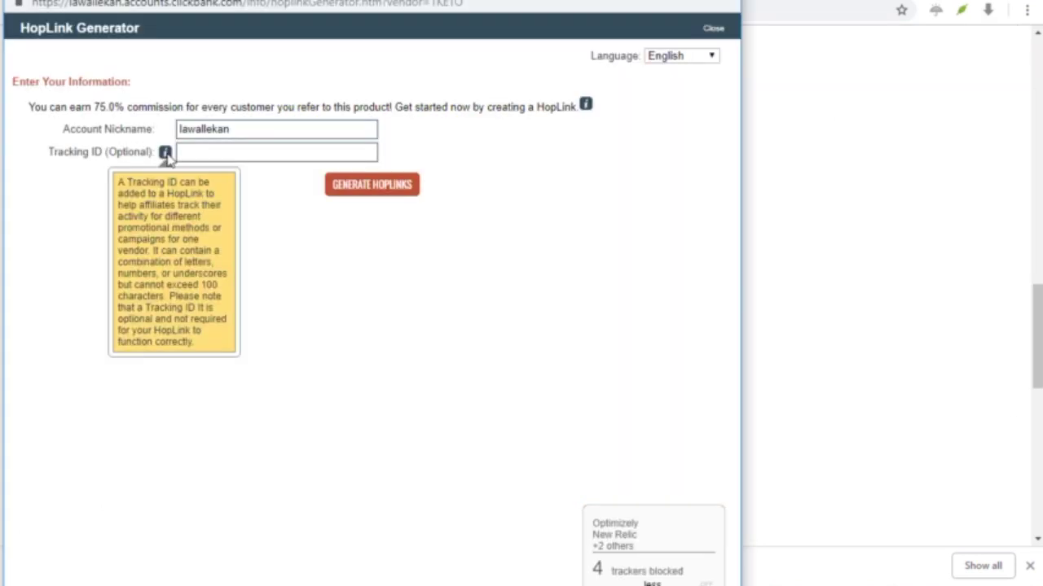